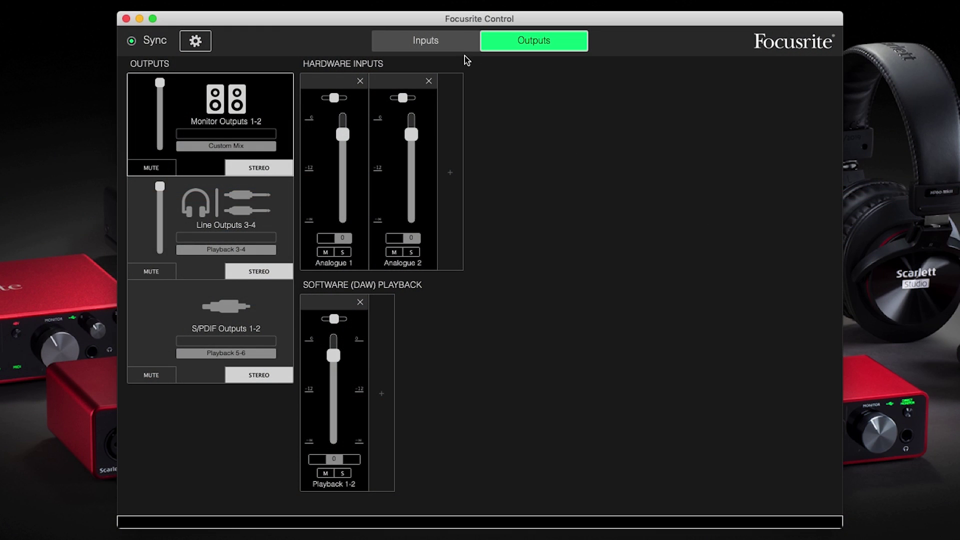
# Step: In Focusrite Control's Inputs view, switch Analogue 2 from line level to INST
pyautogui.click(439, 45)
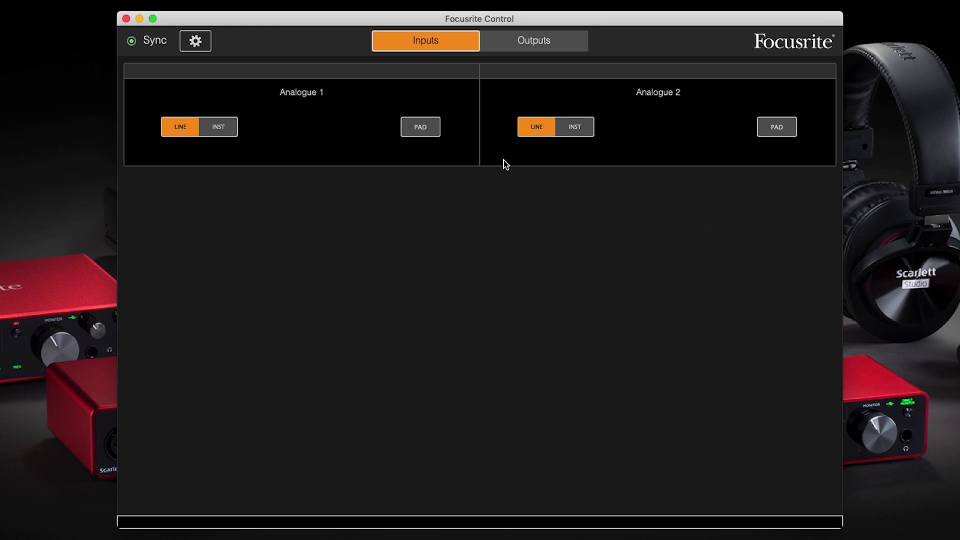
pyautogui.click(575, 126)
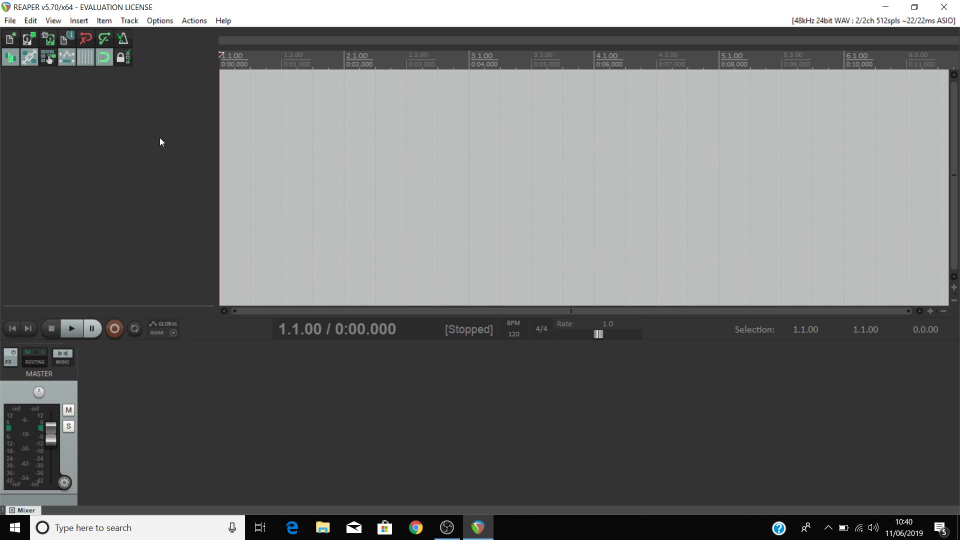
pyautogui.click(155, 21)
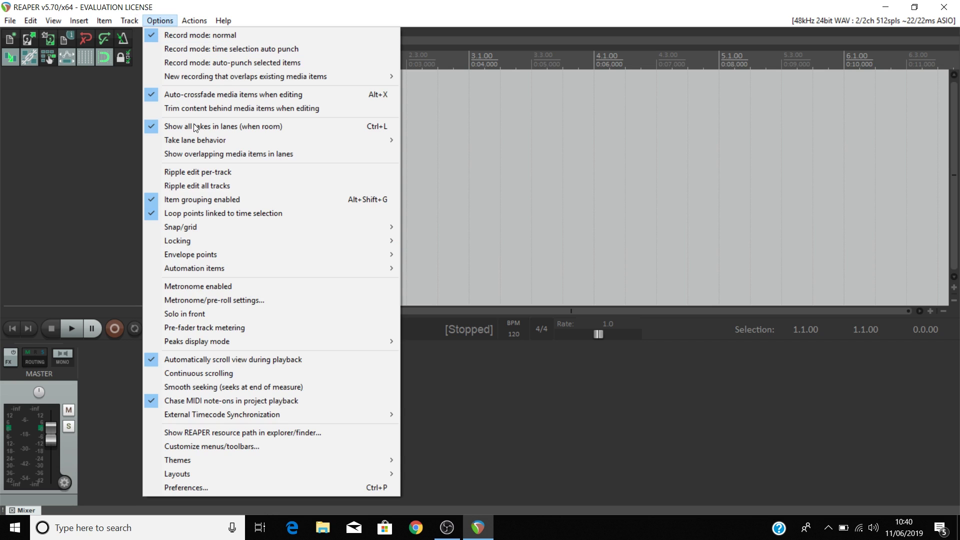
pyautogui.click(204, 488)
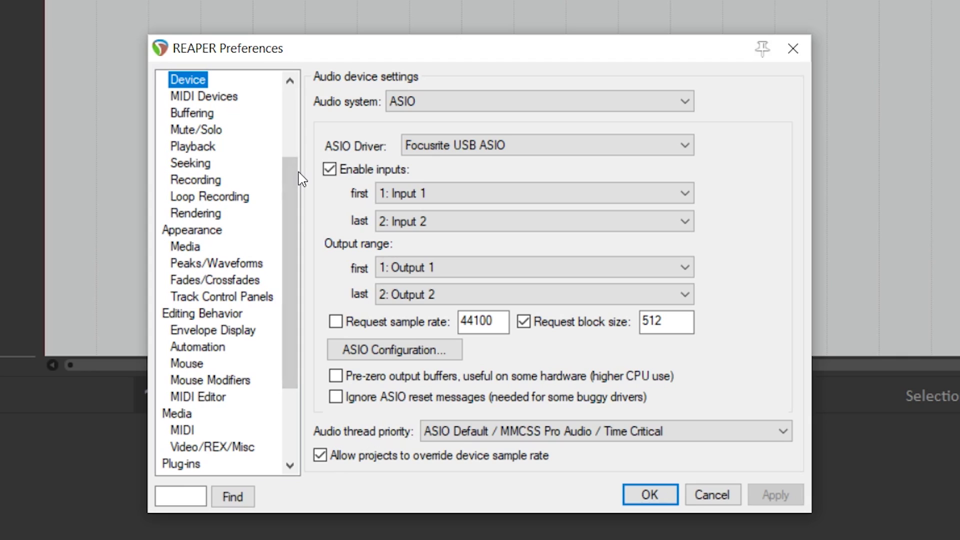
pyautogui.moveTo(310, 179); pyautogui.dragTo(304, 165)
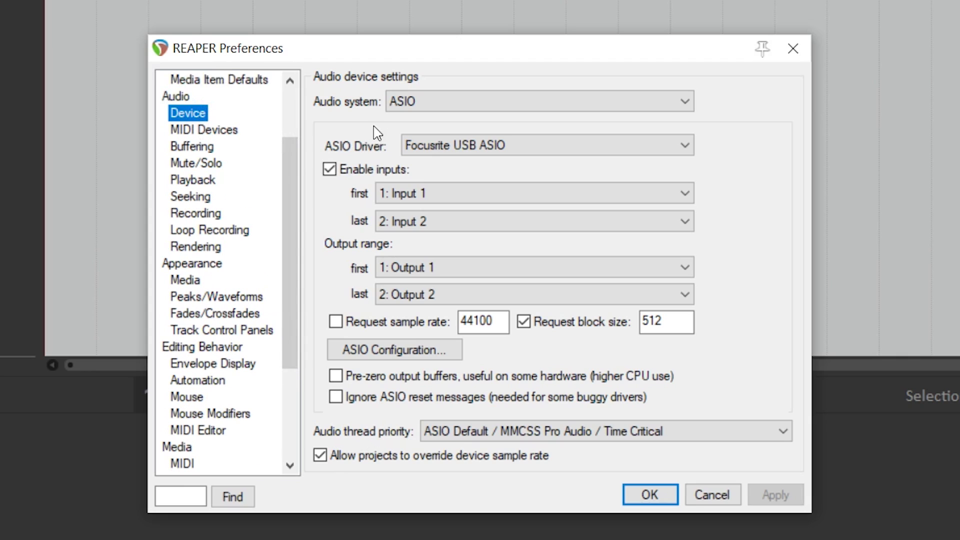
pyautogui.click(452, 101)
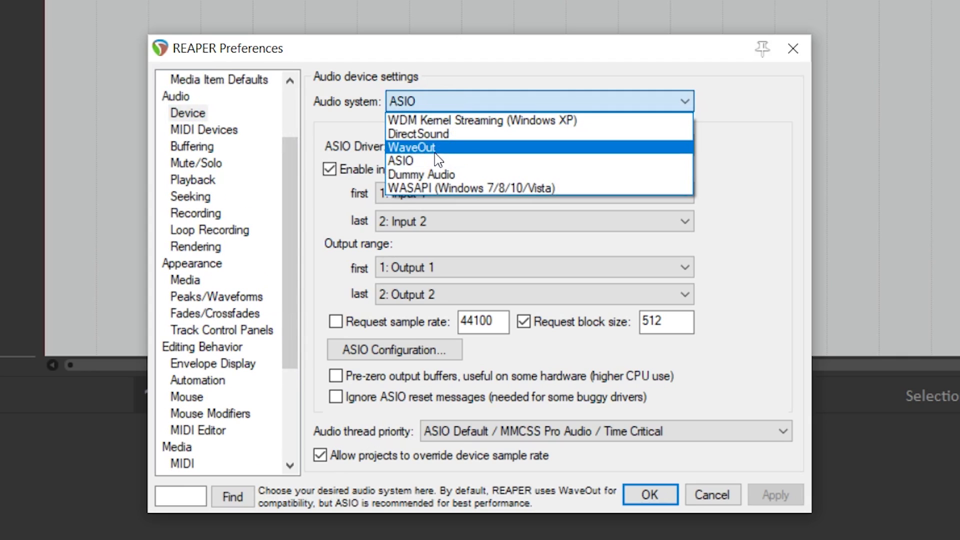
pyautogui.click(424, 167)
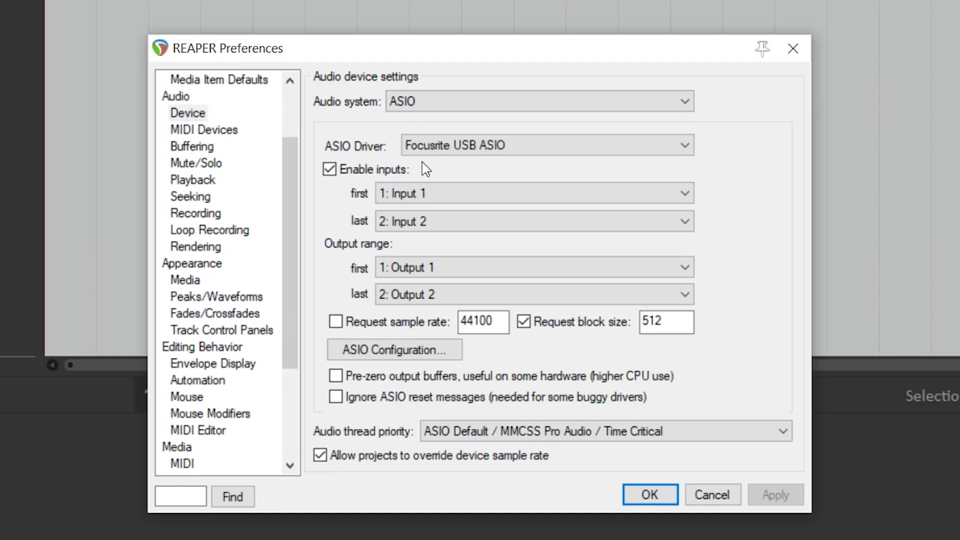
pyautogui.click(518, 146)
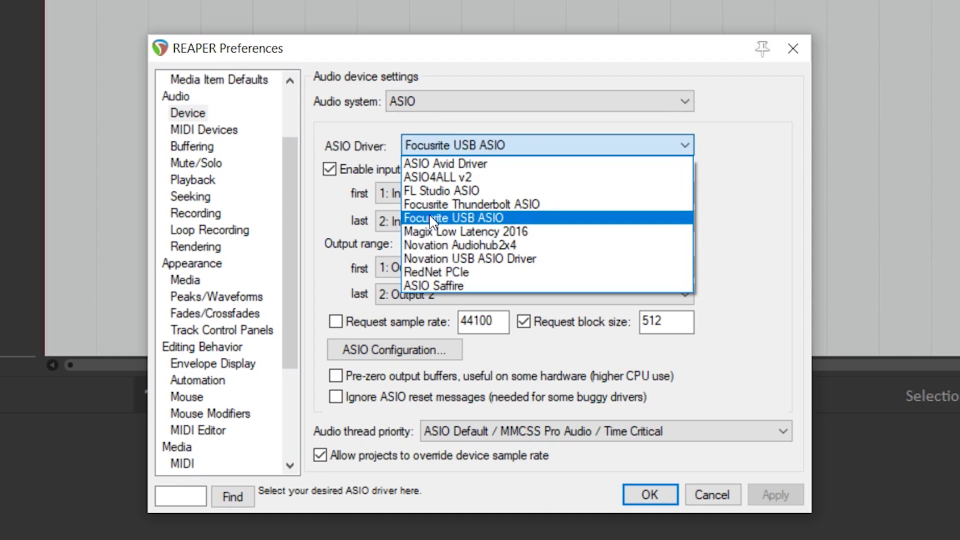
pyautogui.click(533, 218)
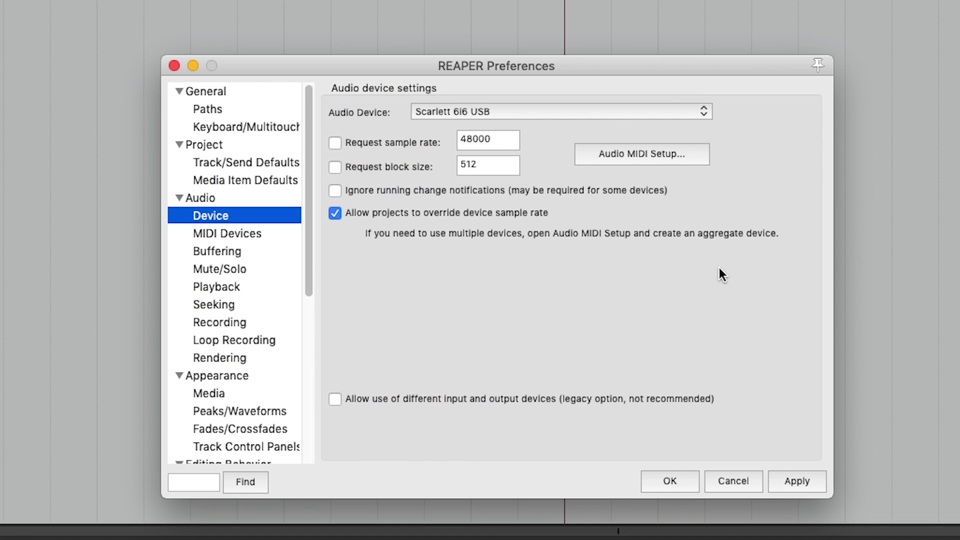
pyautogui.click(517, 111)
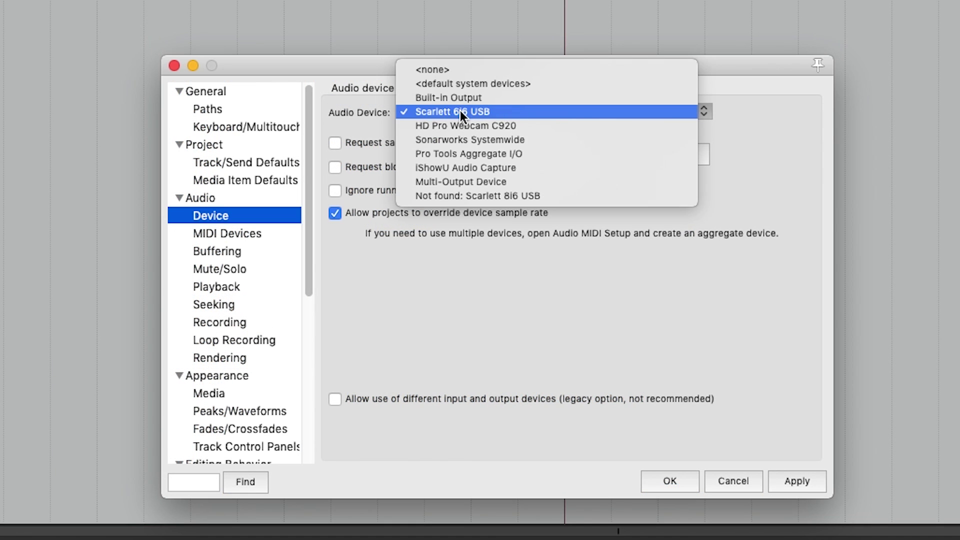
pyautogui.click(481, 112)
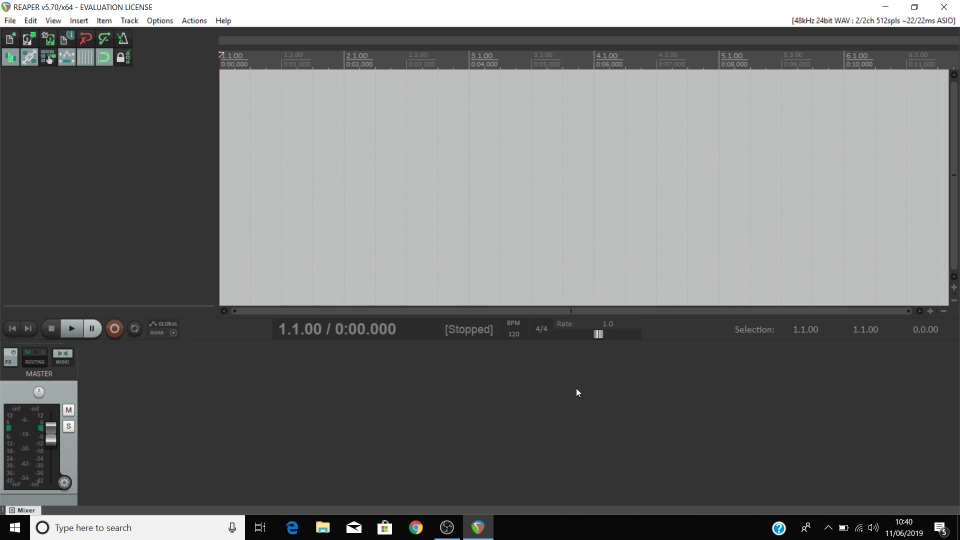
# Step: Insert two new empty tracks into the REAPER project
pyautogui.rightClick(91, 113)
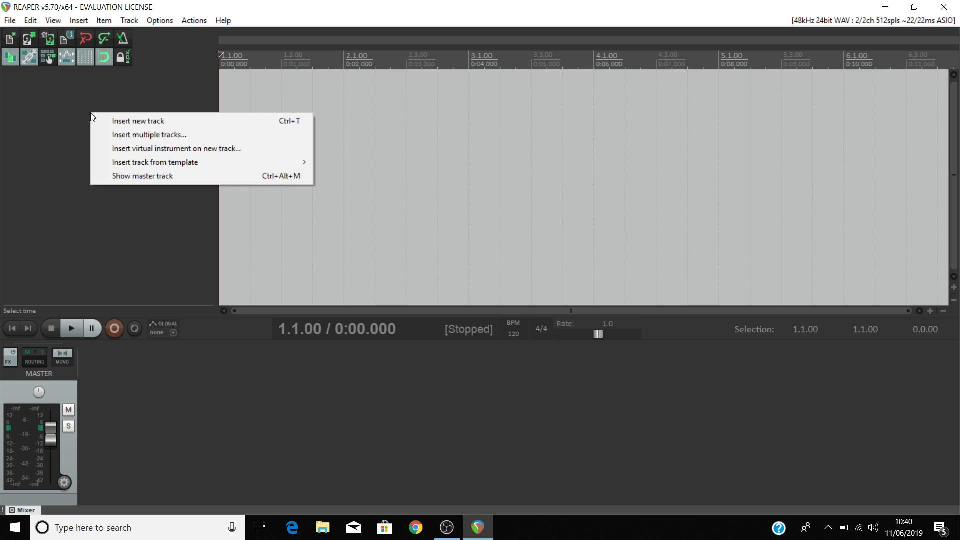
pyautogui.click(144, 125)
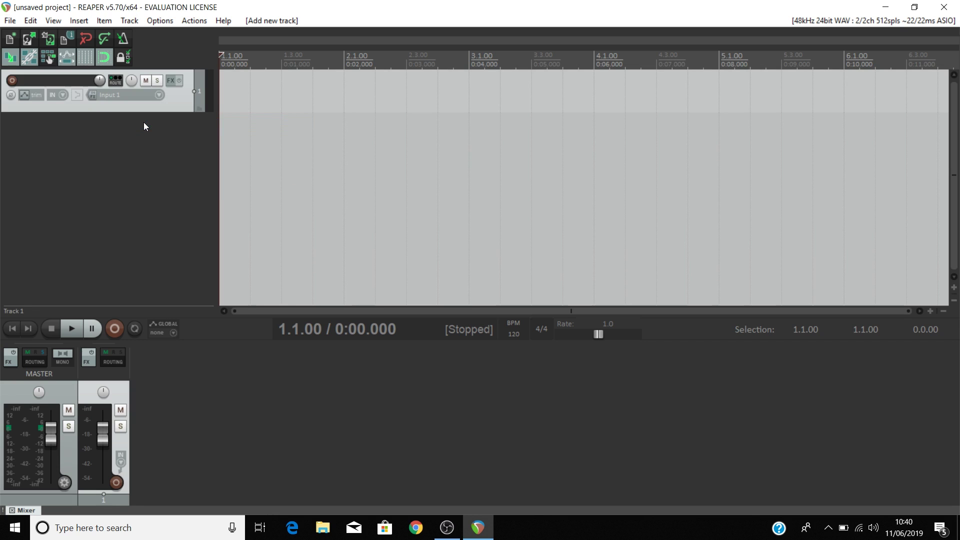
pyautogui.rightClick(111, 147)
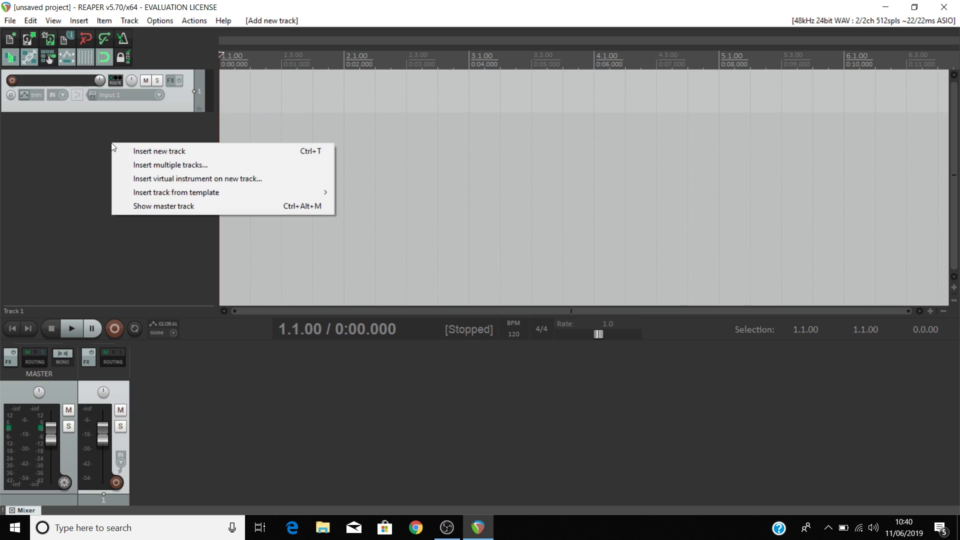
pyautogui.click(152, 153)
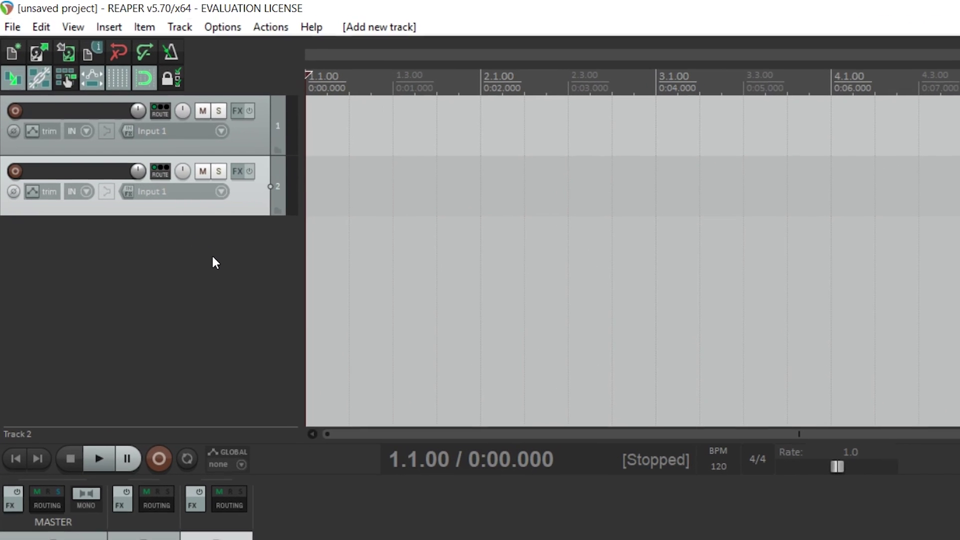
# Step: Name track 1 'Vocals' and track 2 'Guitar'
pyautogui.doubleClick(40, 105)
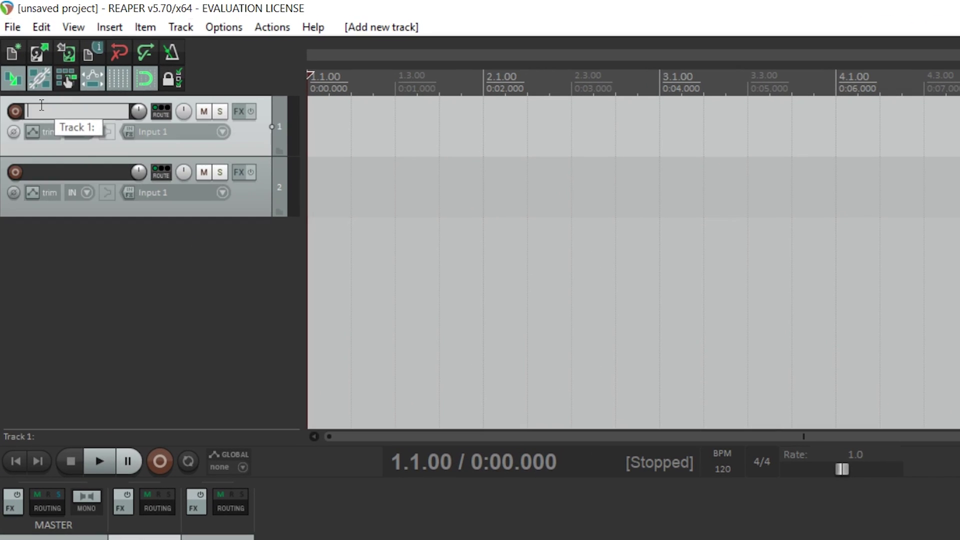
pyautogui.write('Vocals')
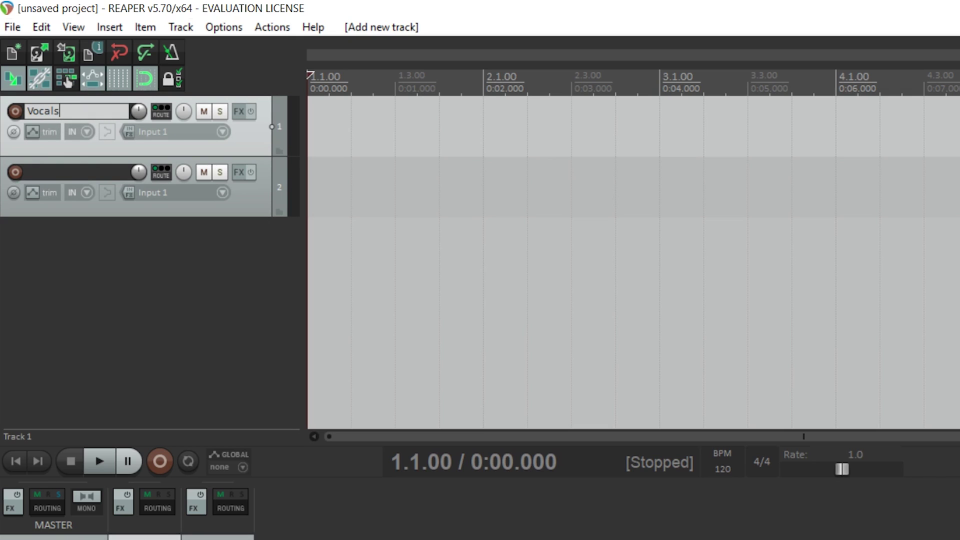
pyautogui.press('Return')
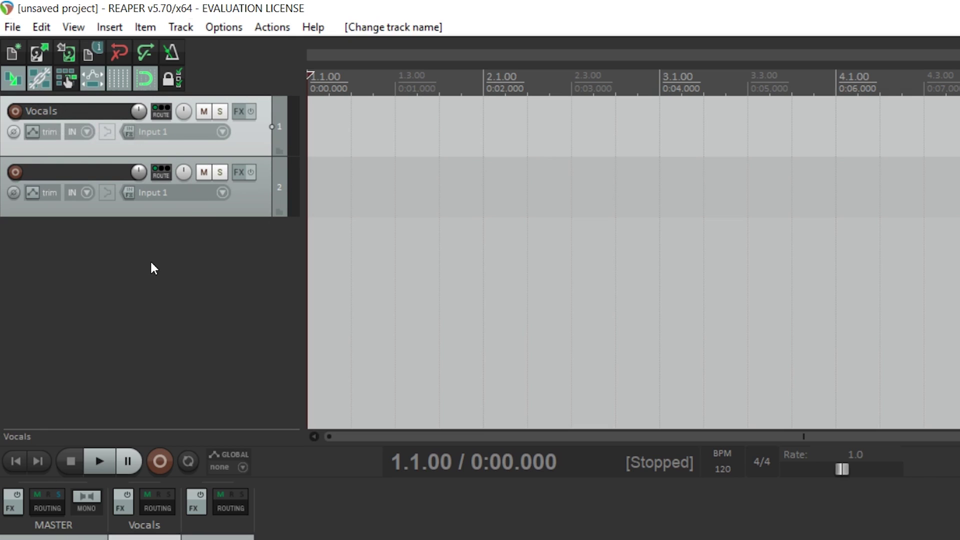
pyautogui.doubleClick(59, 171)
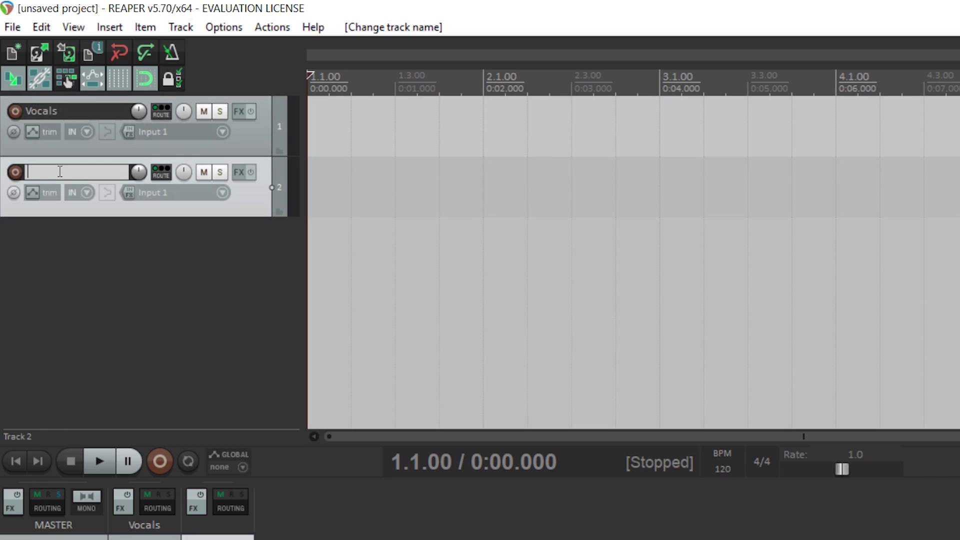
pyautogui.write('Guitar')
pyautogui.press('Return')
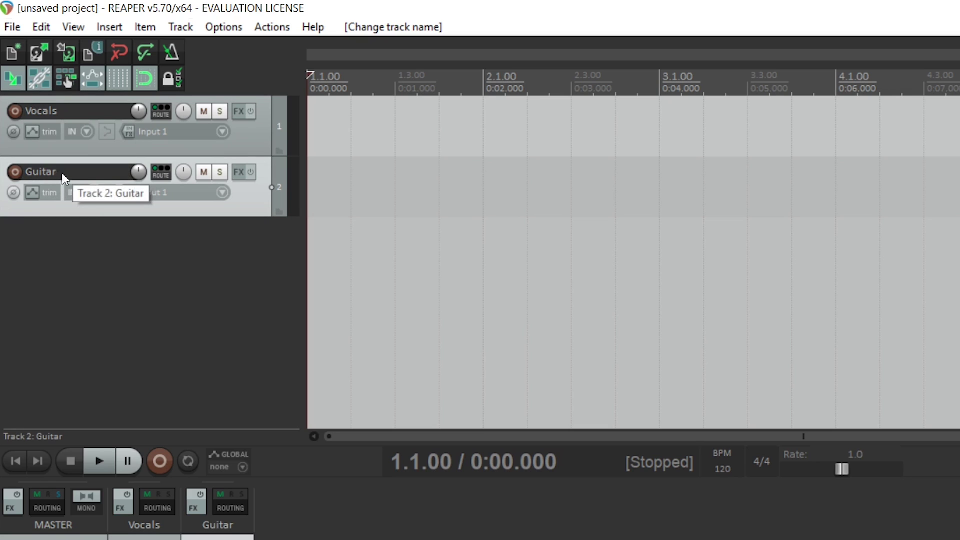
pyautogui.click(168, 290)
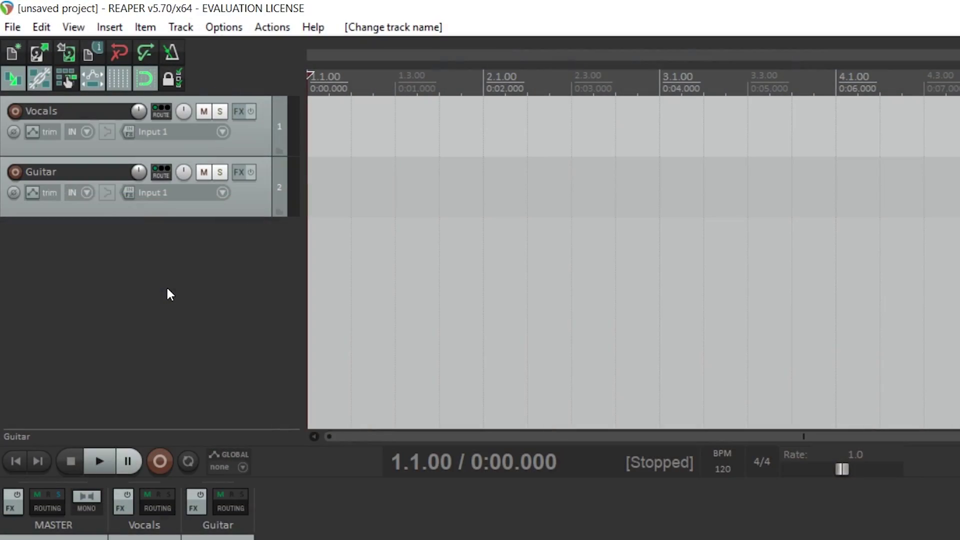
# Step: Set the Vocals track's recording input to mono Input 1
pyautogui.click(254, 143)
pyautogui.click(223, 131)
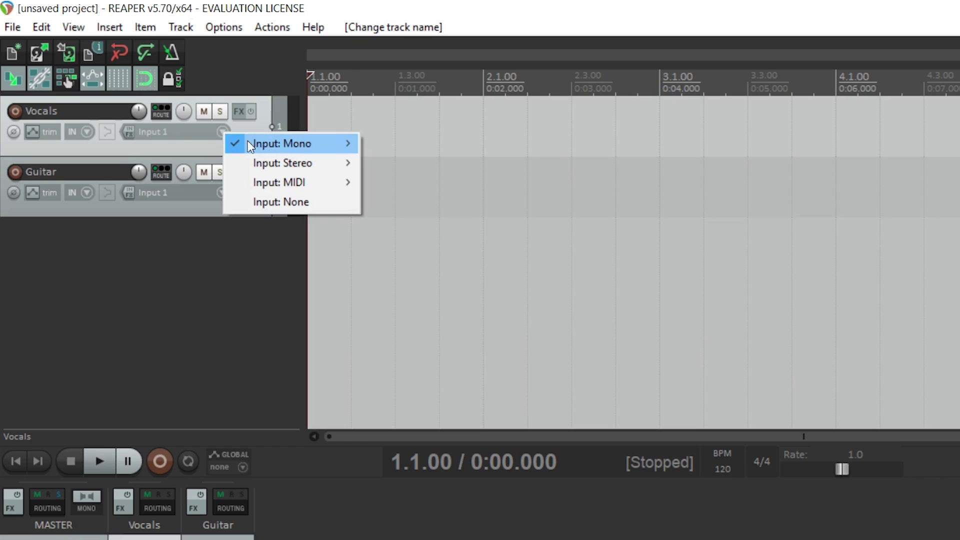
pyautogui.moveTo(300, 146)
pyautogui.click(431, 143)
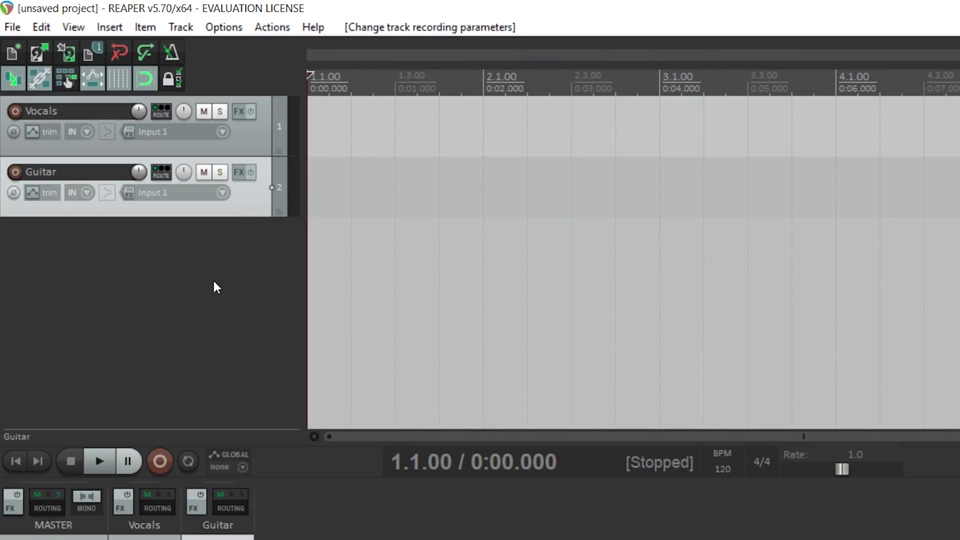
# Step: Set the Guitar track's recording input to mono Input 2
pyautogui.click(222, 192)
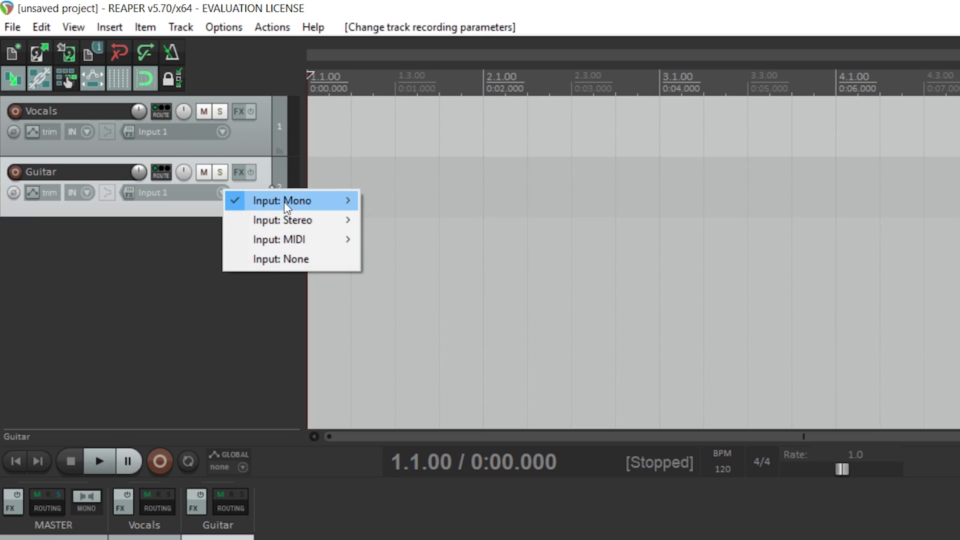
pyautogui.moveTo(285, 201)
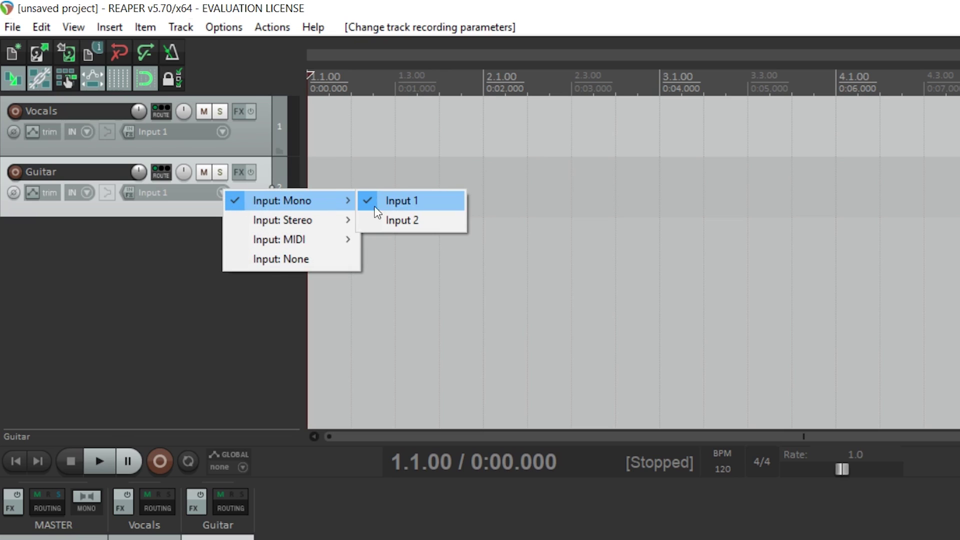
pyautogui.click(435, 216)
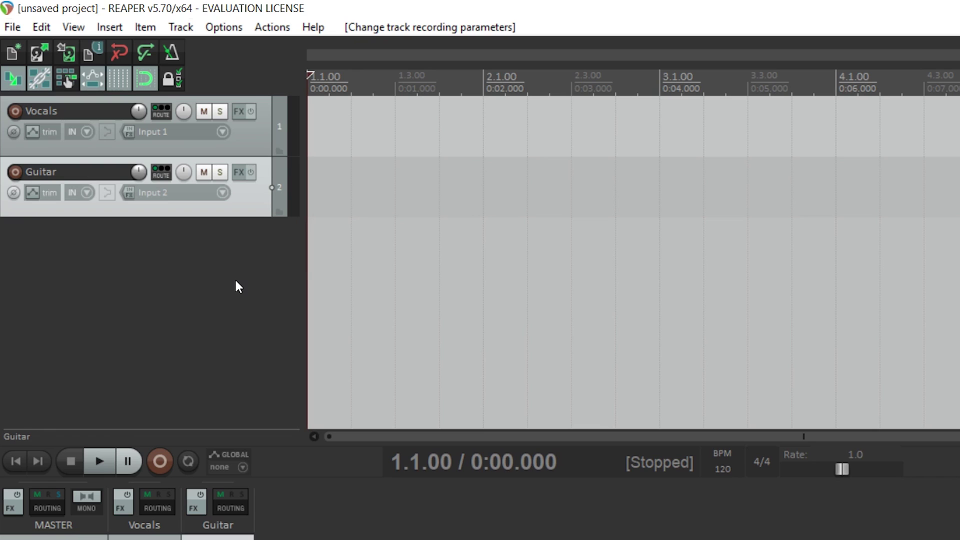
# Step: Record-arm Vocals and Guitar and start recording on both tracks
pyautogui.click(15, 110)
pyautogui.click(19, 173)
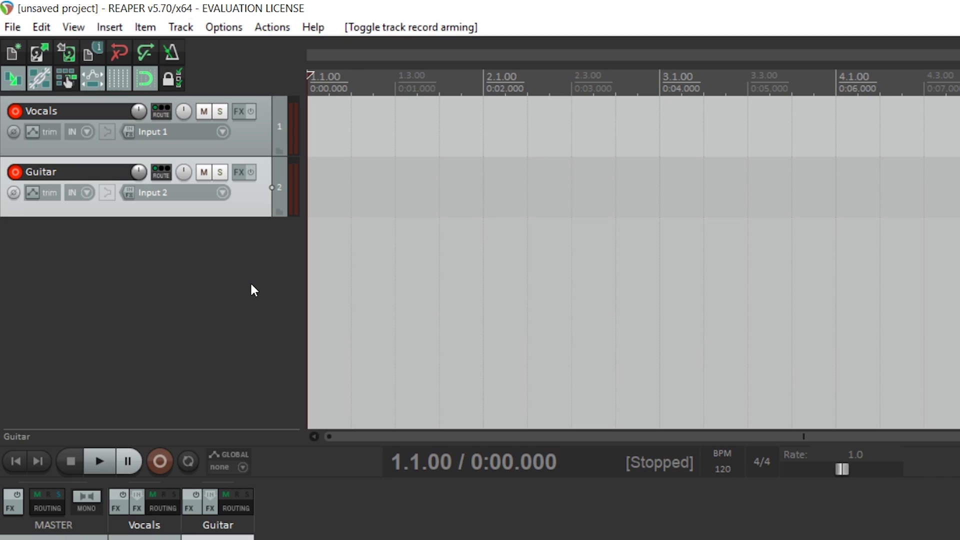
pyautogui.click(159, 461)
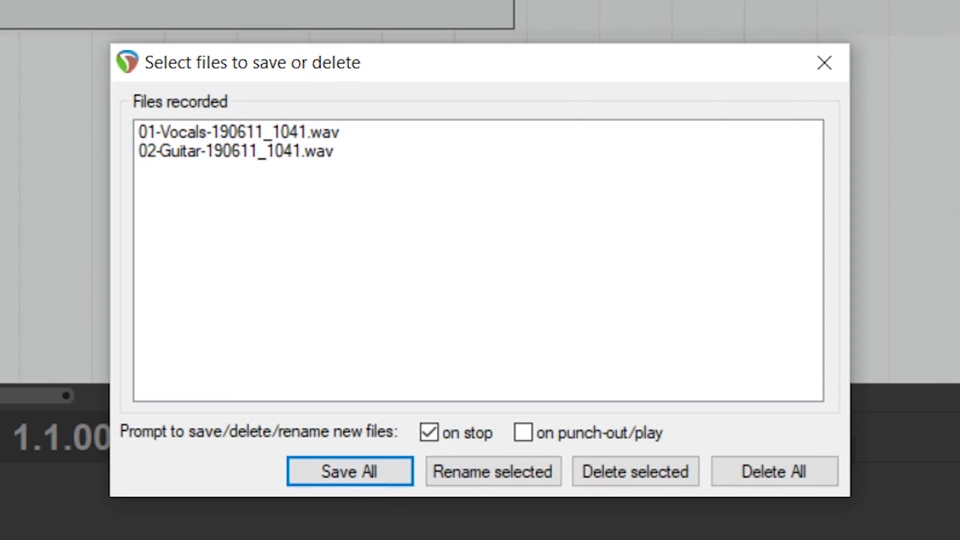
# Step: Choose Save All to keep the 01-Vocals and 02-Guitar recorded takes
pyautogui.click(345, 480)
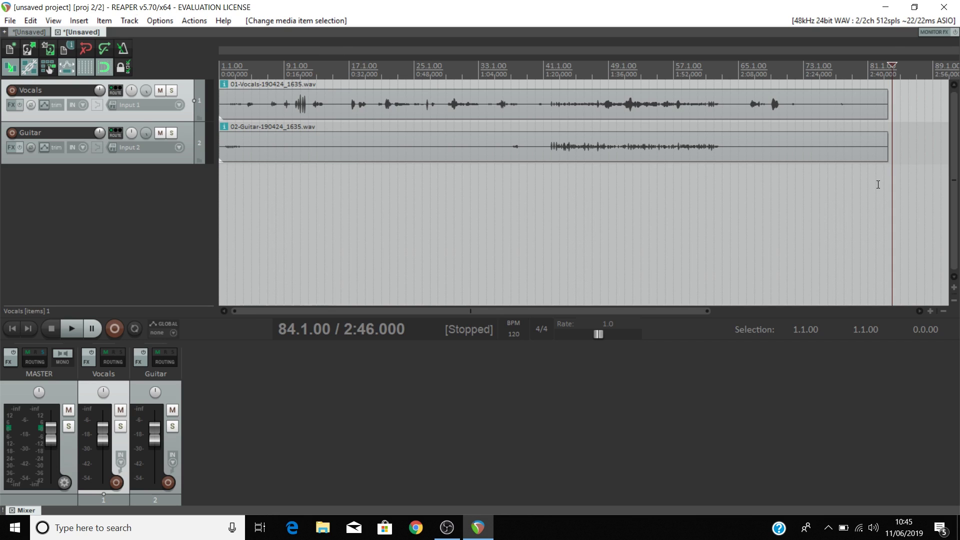
# Step: Return to the project start, lower the Vocals fader to -4.12 dB, then reset it to 0 dB
pyautogui.press('Home')
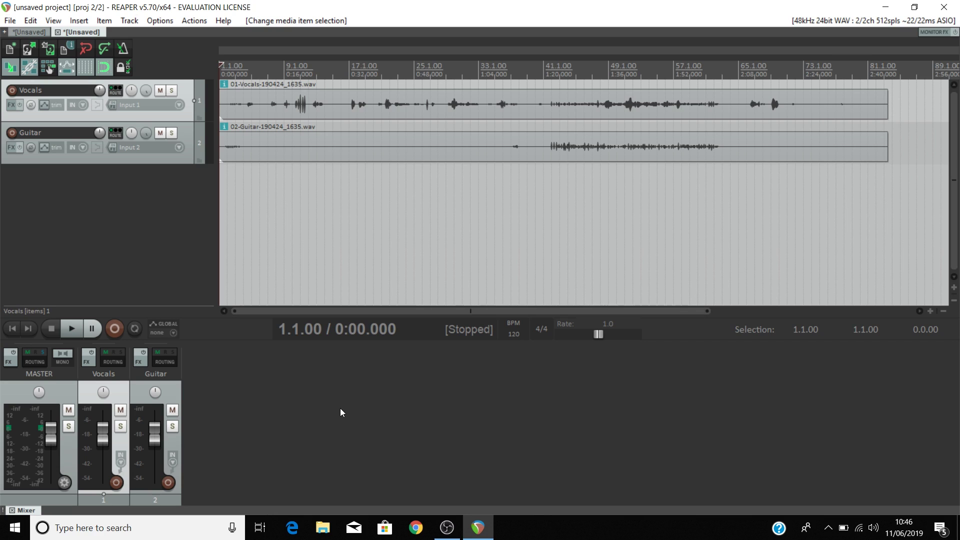
pyautogui.moveTo(102, 436)
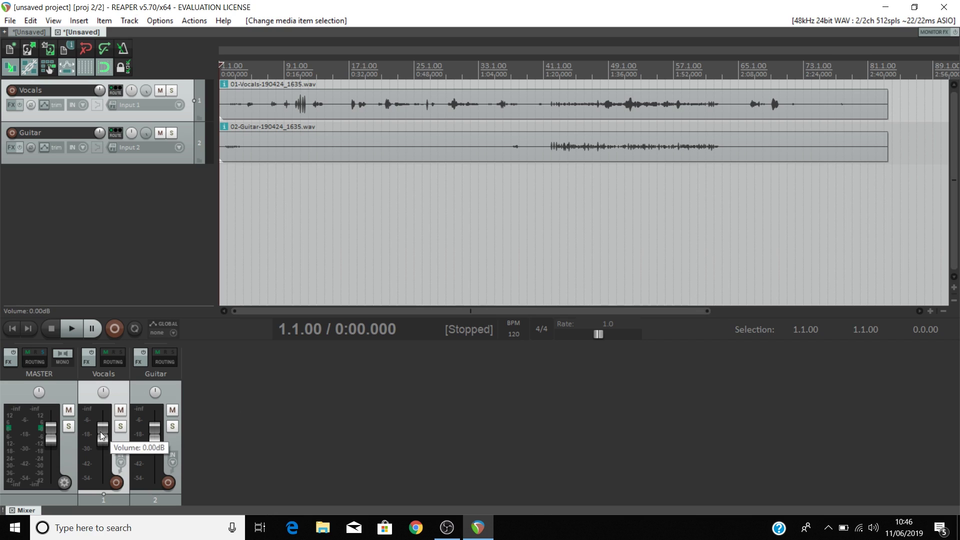
pyautogui.moveTo(102, 436)
pyautogui.mouseDown()
pyautogui.moveTo(101, 472)
pyautogui.moveTo(102, 424)
pyautogui.moveTo(103, 451)
pyautogui.moveTo(105, 439)
pyautogui.mouseUp()
pyautogui.moveTo(105, 440)
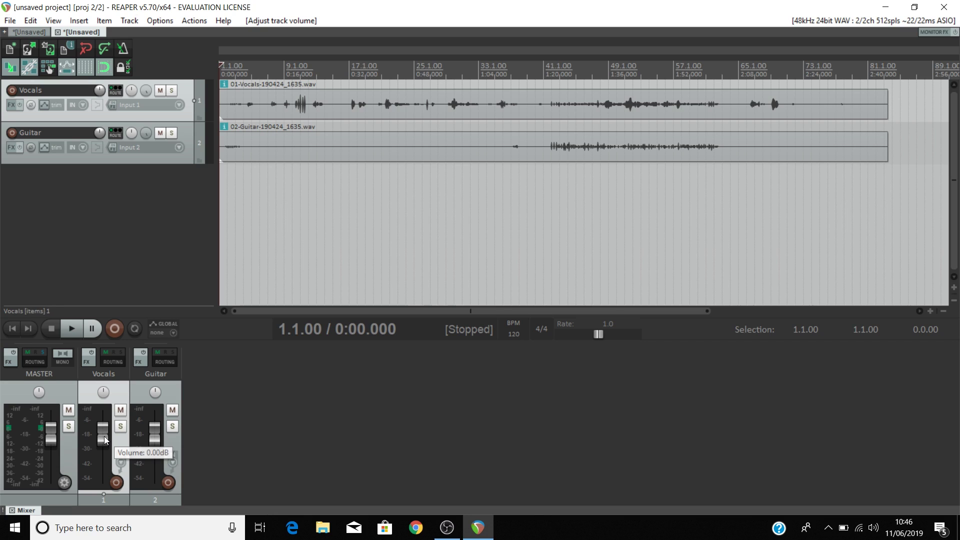
pyautogui.doubleClick(105, 448)
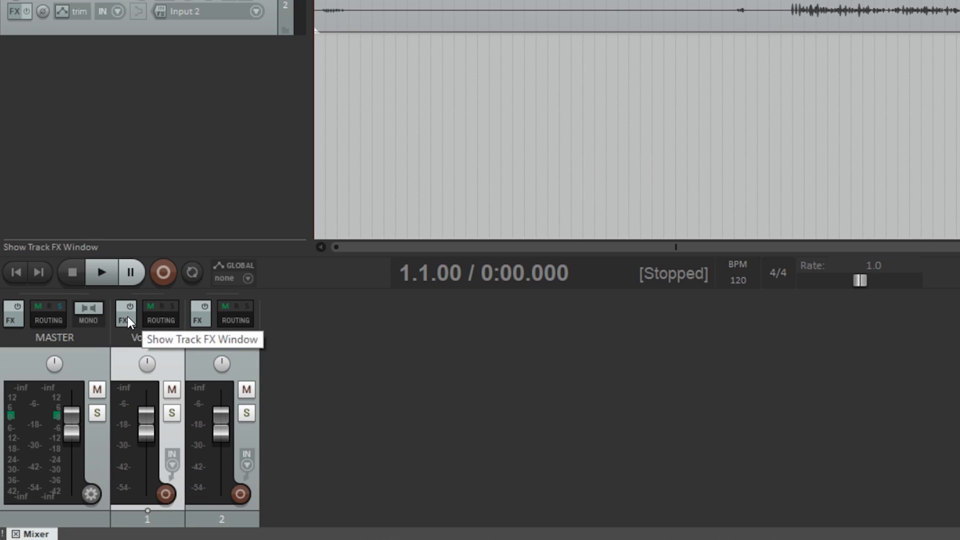
# Step: Add VST: ReaVerbate (Cockos) to the Vocals FX chain by filtering for 'reaverb'
pyautogui.click(126, 319)
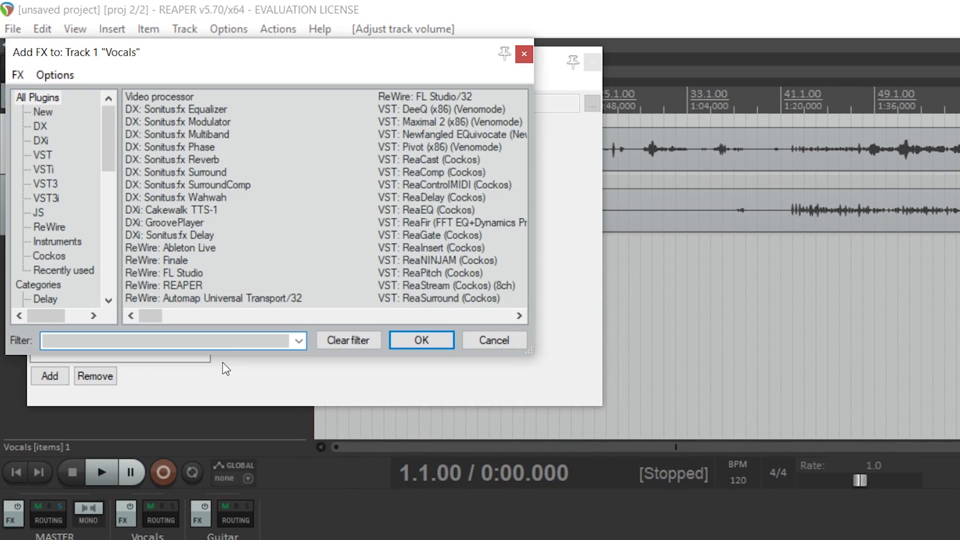
pyautogui.write('reaverb')
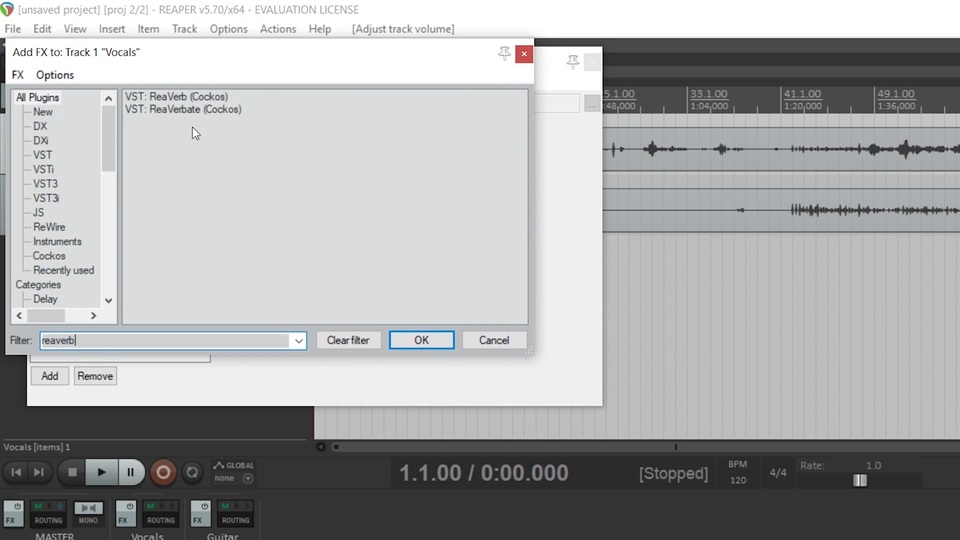
pyautogui.doubleClick(197, 110)
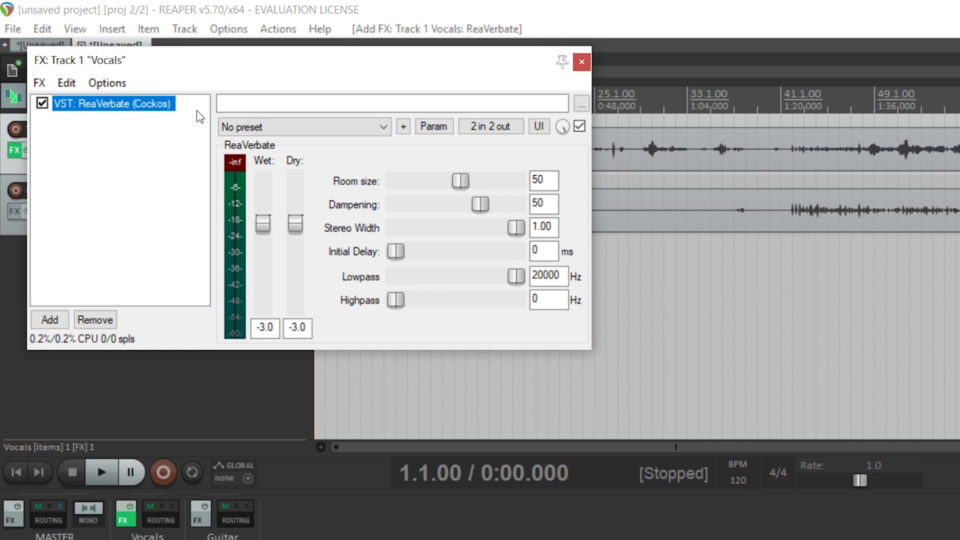
# Step: Load the 'insert - intimate vocal' ReaVerbate preset, set Wet to -8.4, and close the chain
pyautogui.click(309, 128)
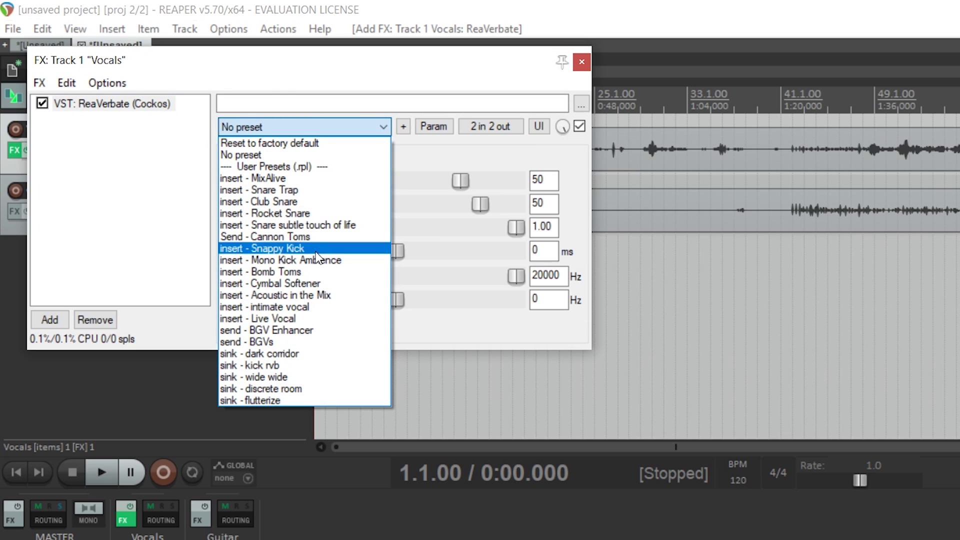
pyautogui.click(313, 308)
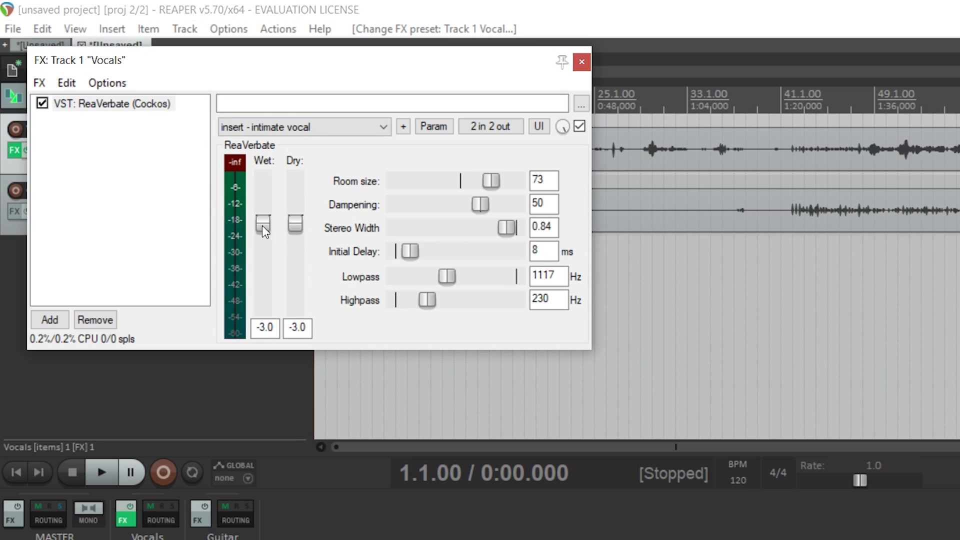
pyautogui.moveTo(262, 227)
pyautogui.mouseDown()
pyautogui.moveTo(260, 303)
pyautogui.moveTo(268, 221)
pyautogui.moveTo(269, 240)
pyautogui.mouseUp()
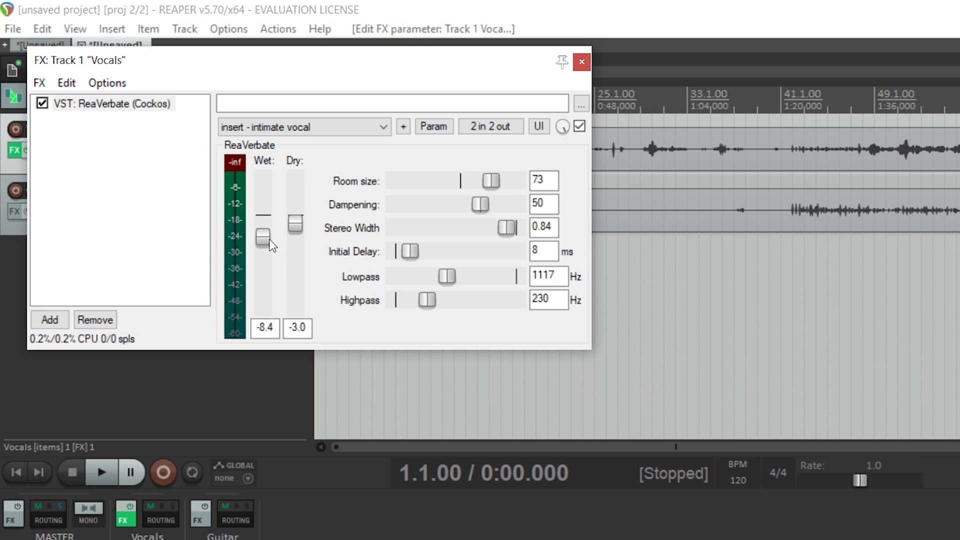
pyautogui.click(581, 61)
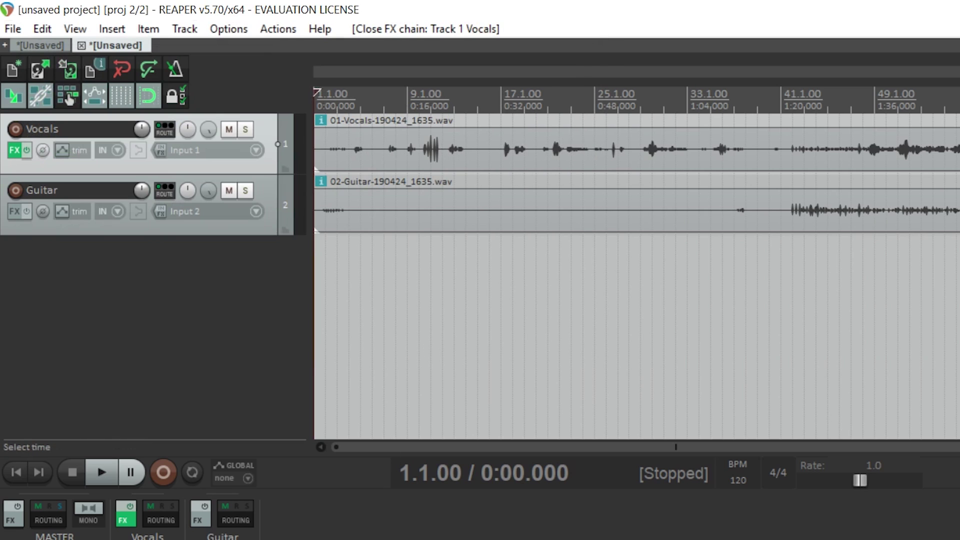
# Step: Reopen the Vocals FX chain's Add FX window, show all Cockos plugins with the filter cleared, and select ReaDelay
pyautogui.click(125, 520)
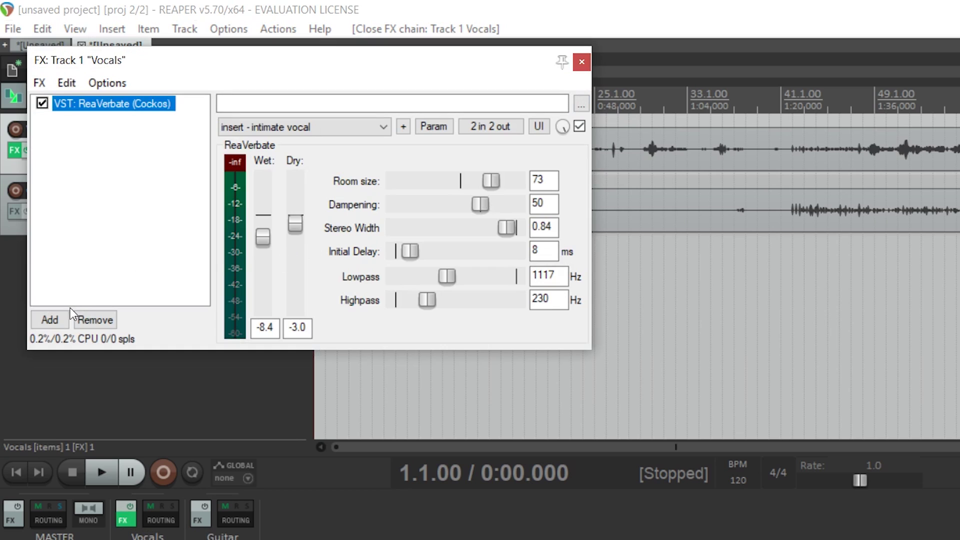
pyautogui.click(48, 320)
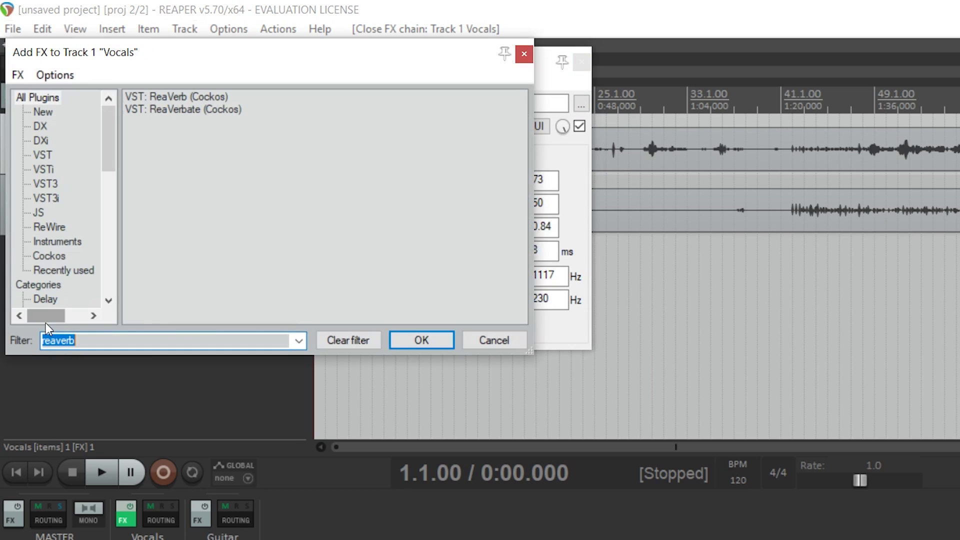
pyautogui.click(59, 254)
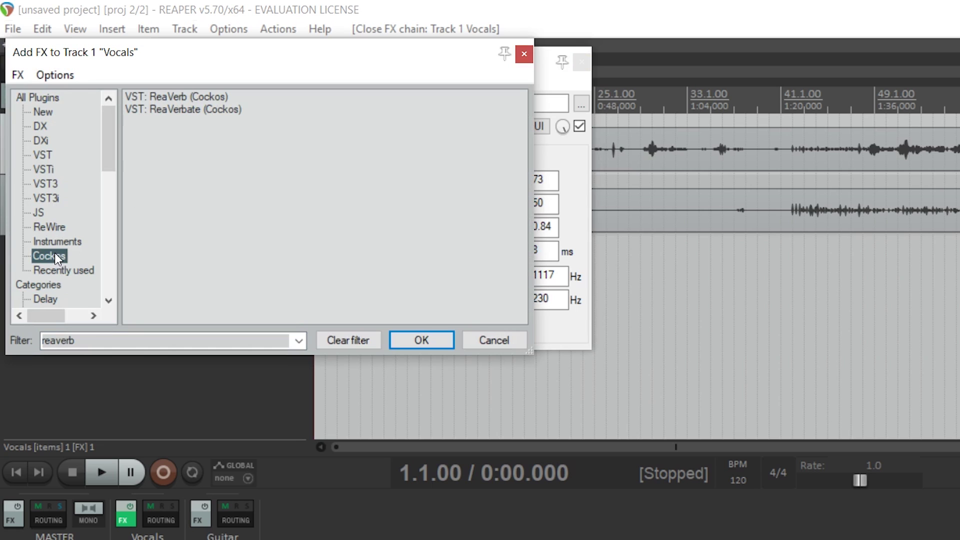
pyautogui.click(188, 340)
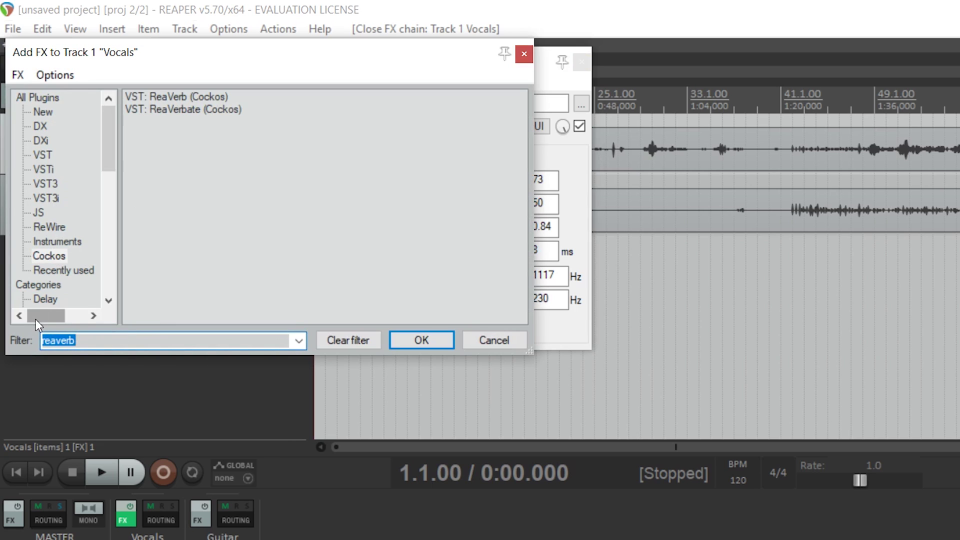
pyautogui.press('BackSpace')
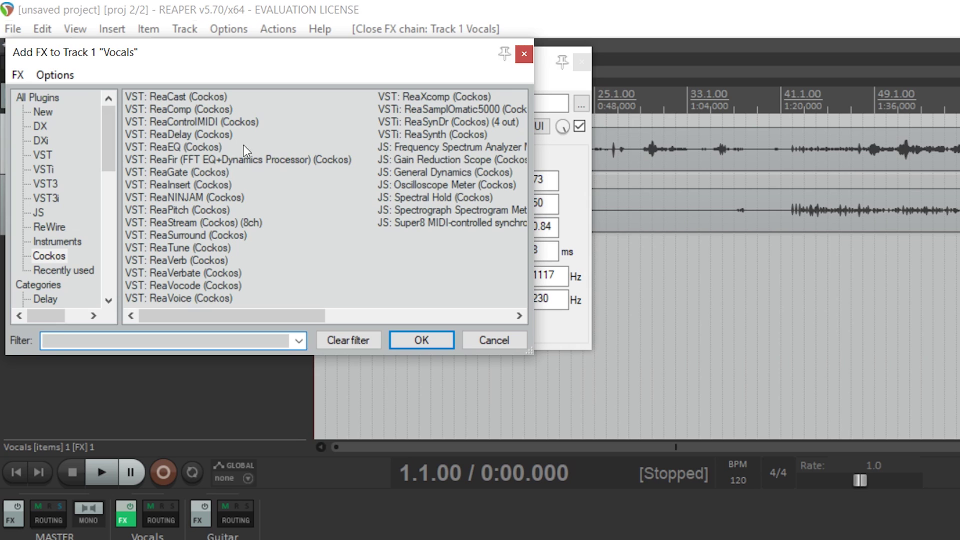
pyautogui.click(188, 133)
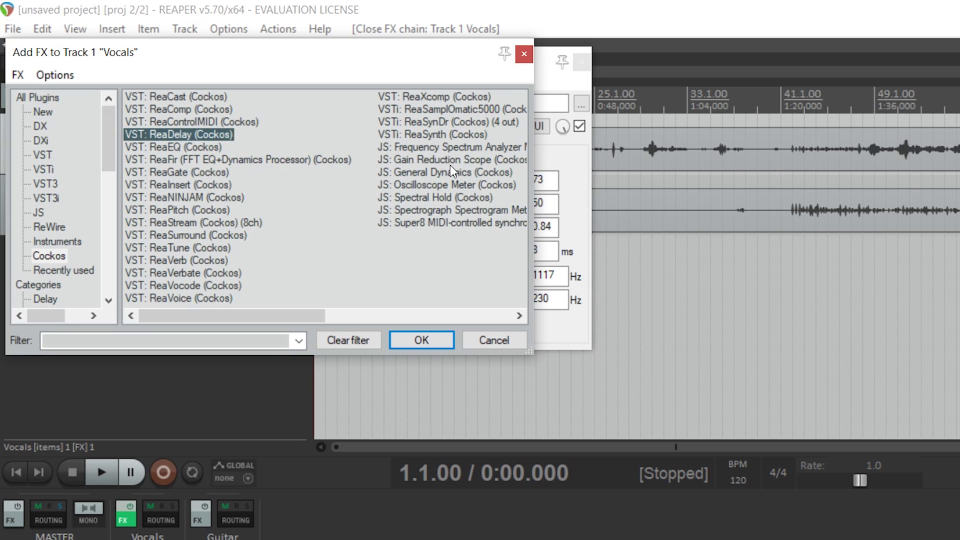